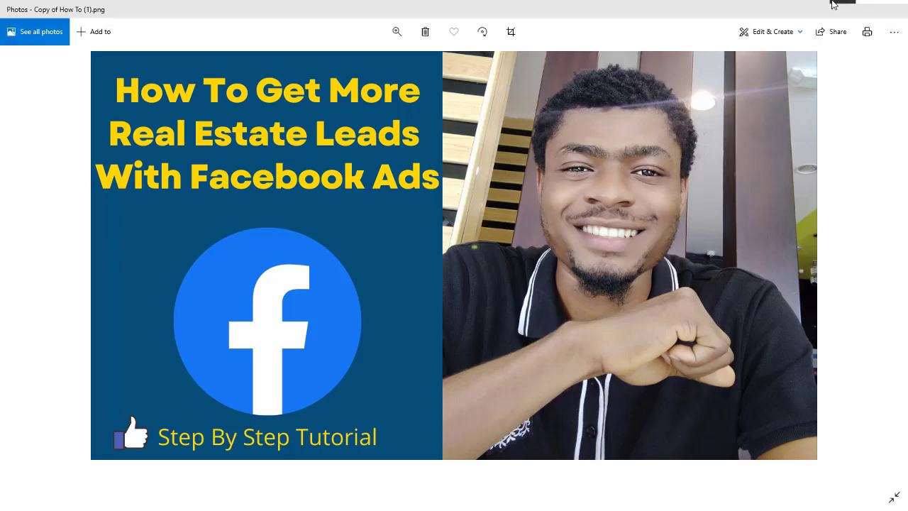
Step: Close the photo viewer, return to the browser and start a new campaign with + Create
mouse_move(840, 7)
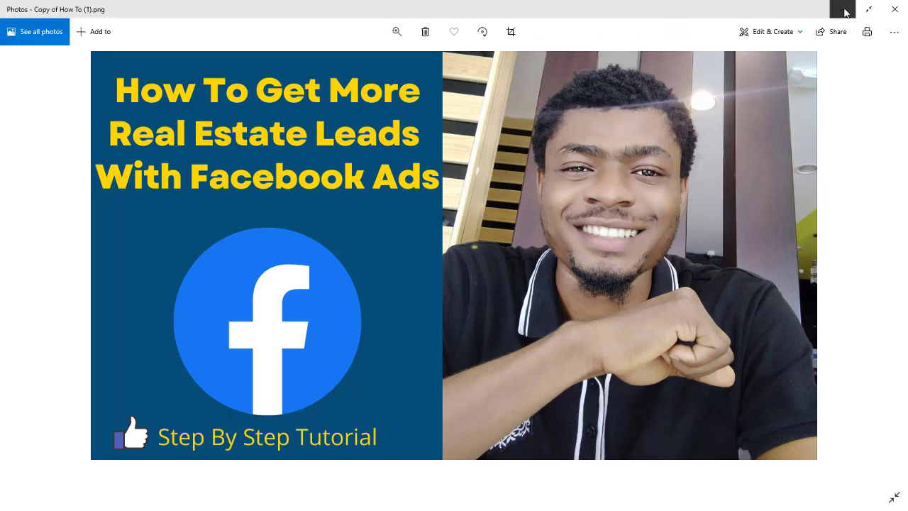
click(844, 13)
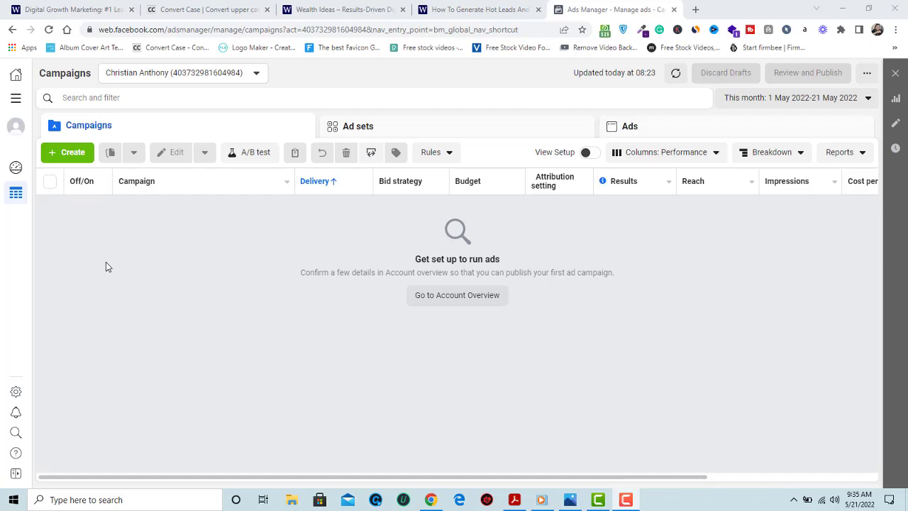
click(68, 156)
click(68, 154)
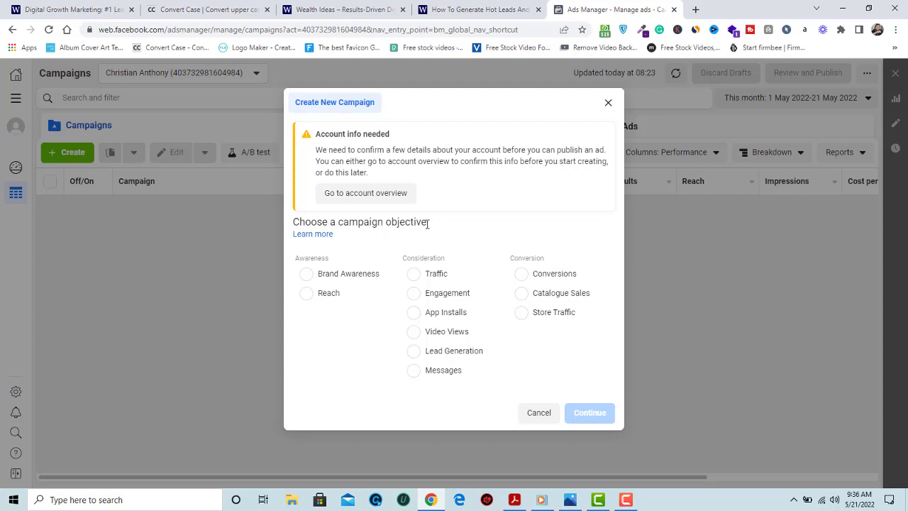
Step: Choose Traffic as the campaign objective and expand the optional naming section
click(415, 276)
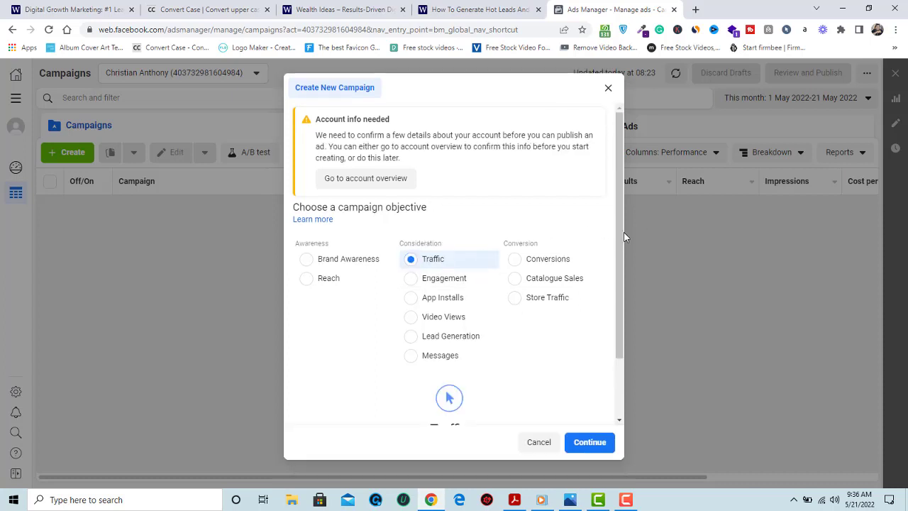
scroll(608, 339, down, 1)
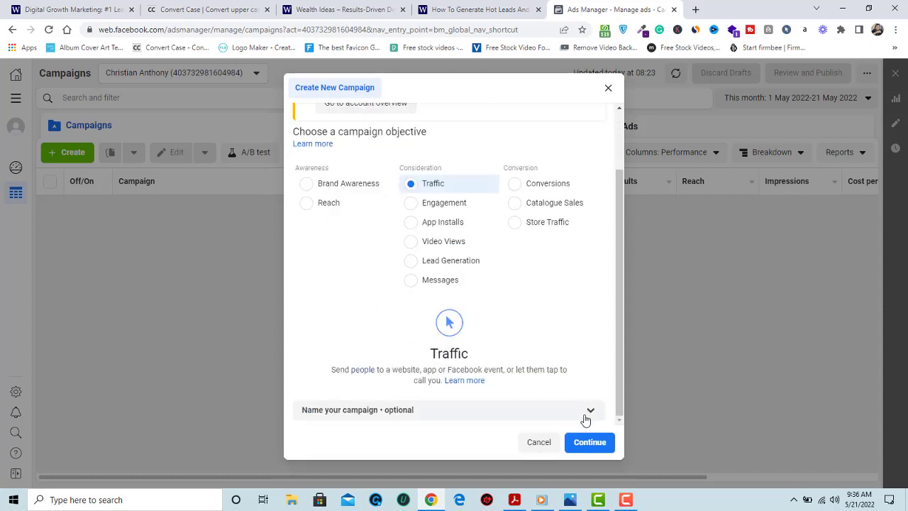
click(589, 413)
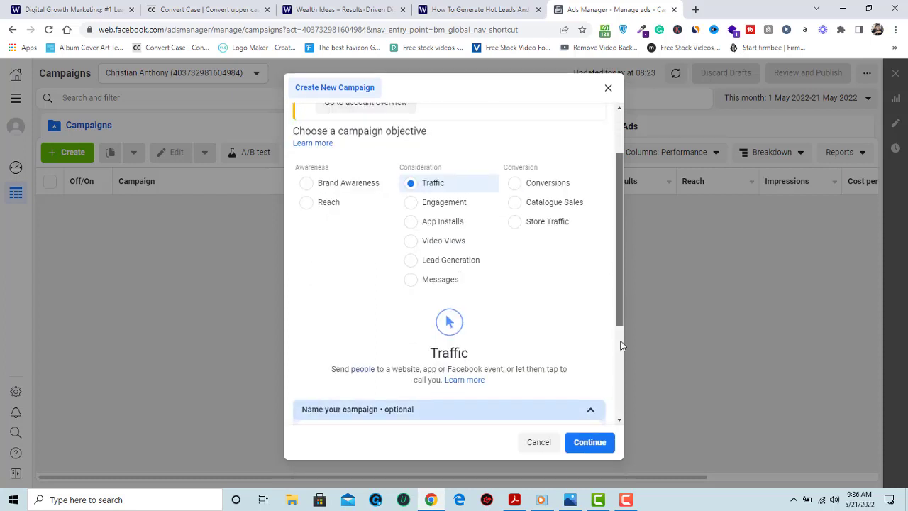
scroll(620, 369, down, 3)
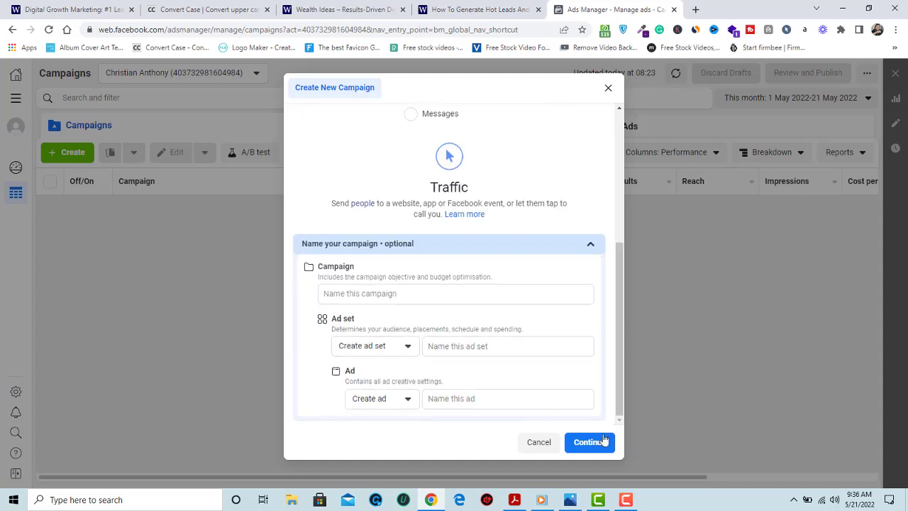
Step: Name the campaign, ad set and ad 'real estate offer'
click(453, 299)
text(re)
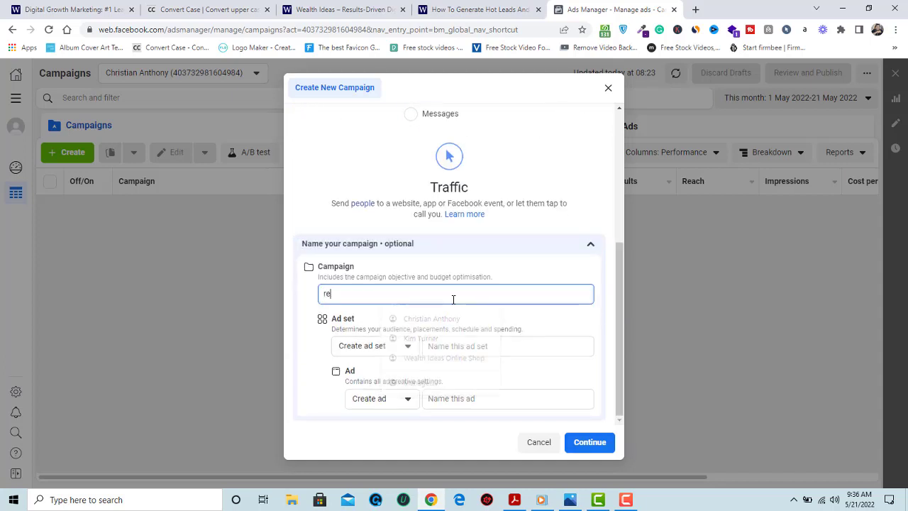
text(al estate)
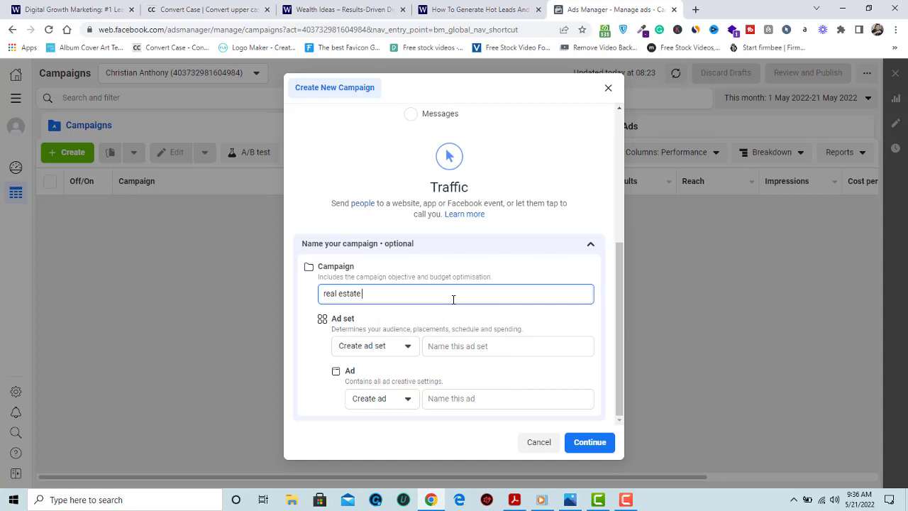
text( po)
key(BackSpace)
key(BackSpace)
text(off)
click(454, 346)
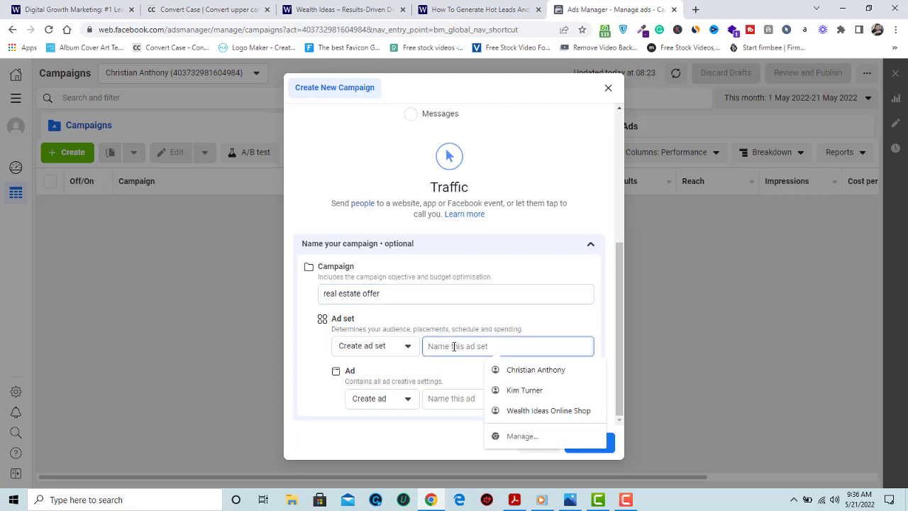
text(real estate offer)
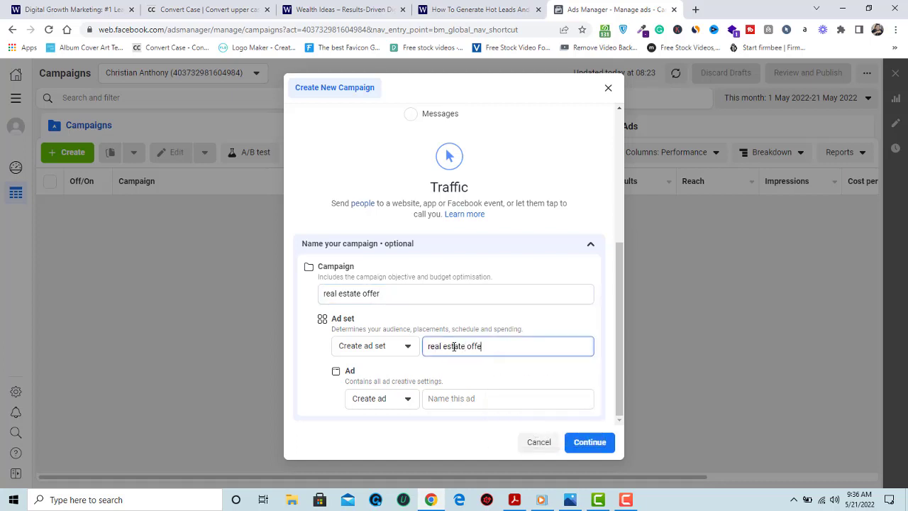
click(446, 399)
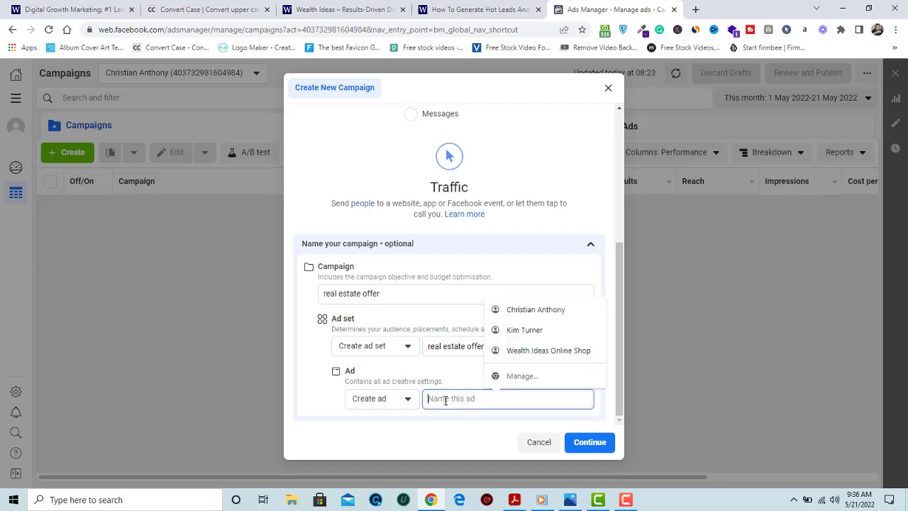
text(real estat)
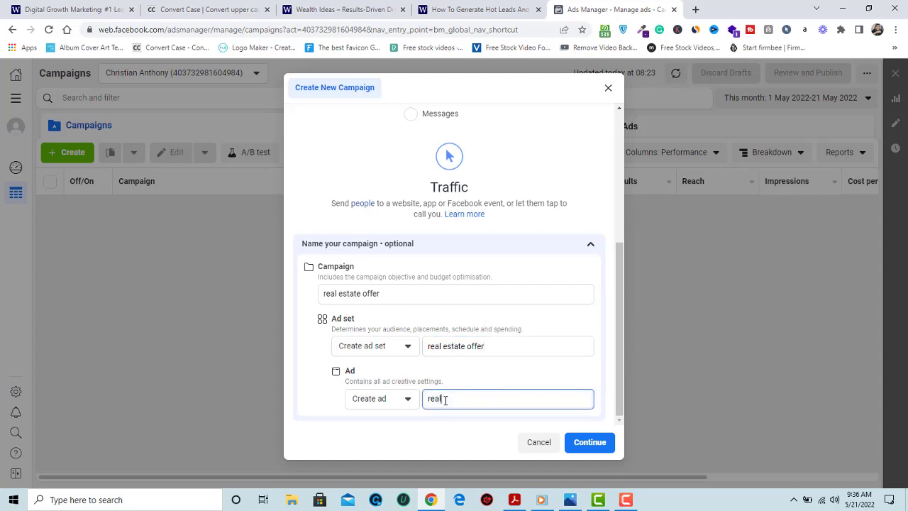
text(e offer)
Step: Create the Traffic campaign, keep the default campaign settings and continue to the ad set
click(586, 442)
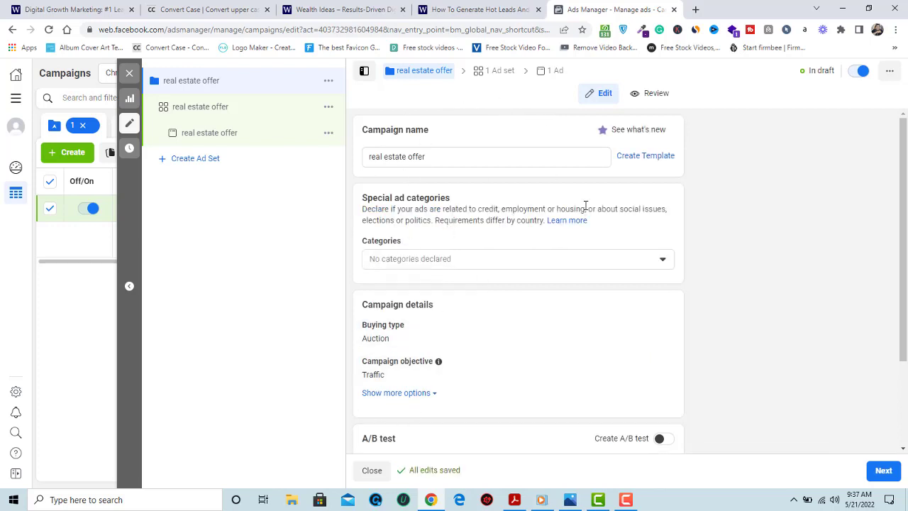
scroll(670, 283, down, 2)
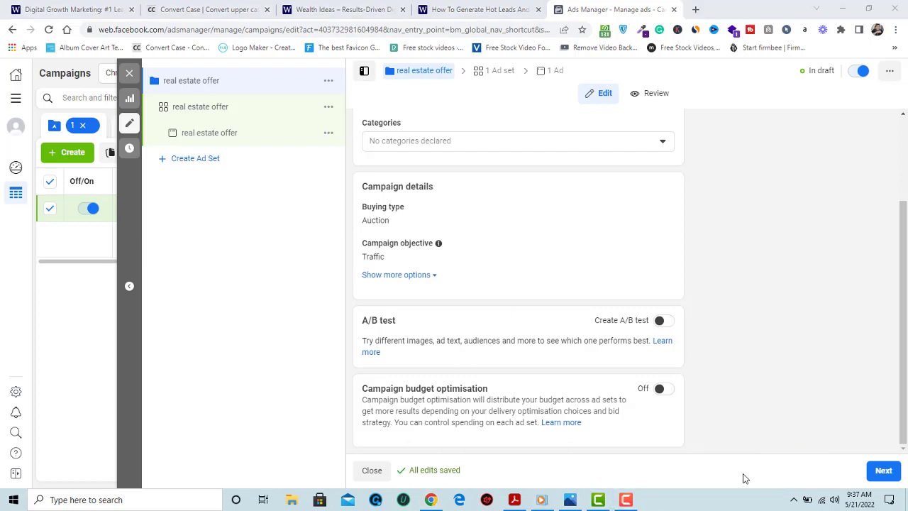
click(882, 473)
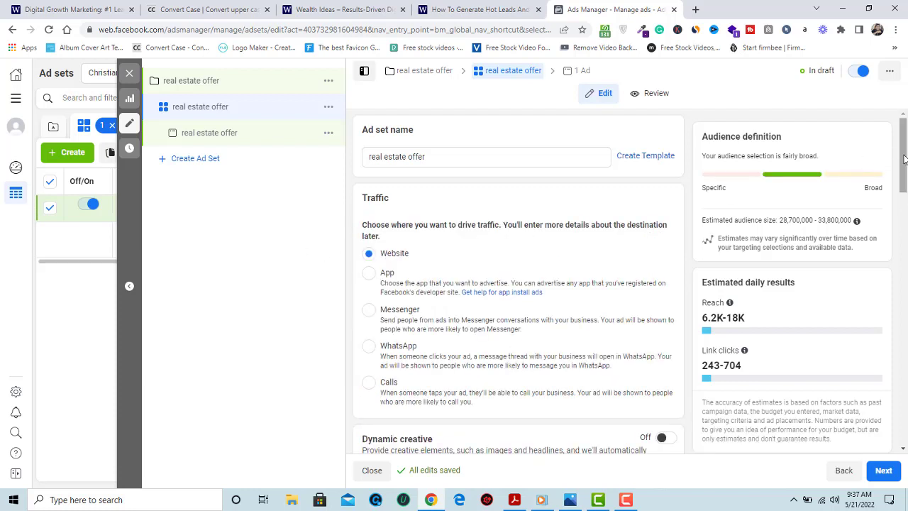
Step: Replace the ad set's daily budget with 5000 NGN
drag(904, 159, 899, 231)
double_click(543, 222)
text(10)
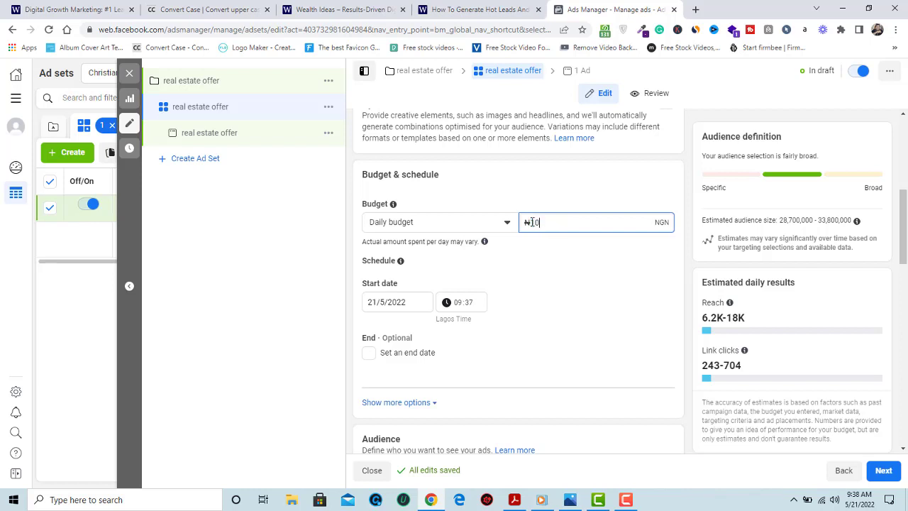
text(00)
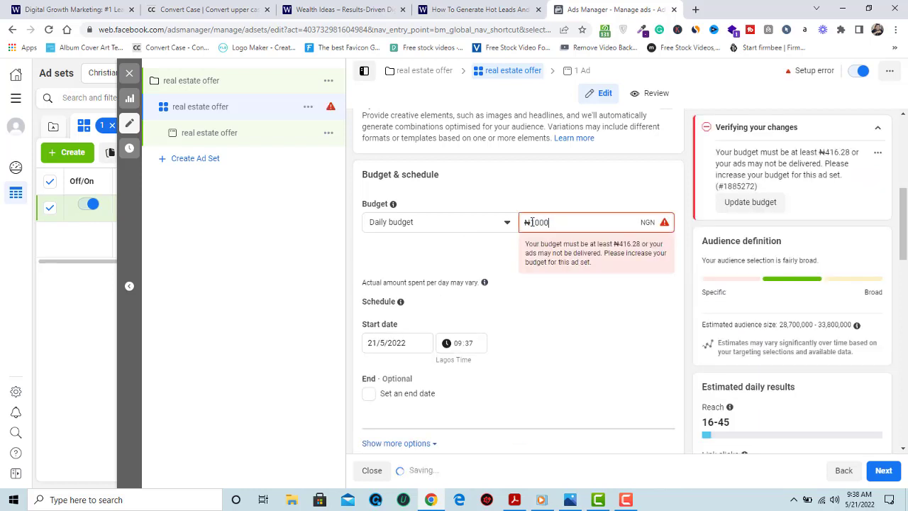
text(0)
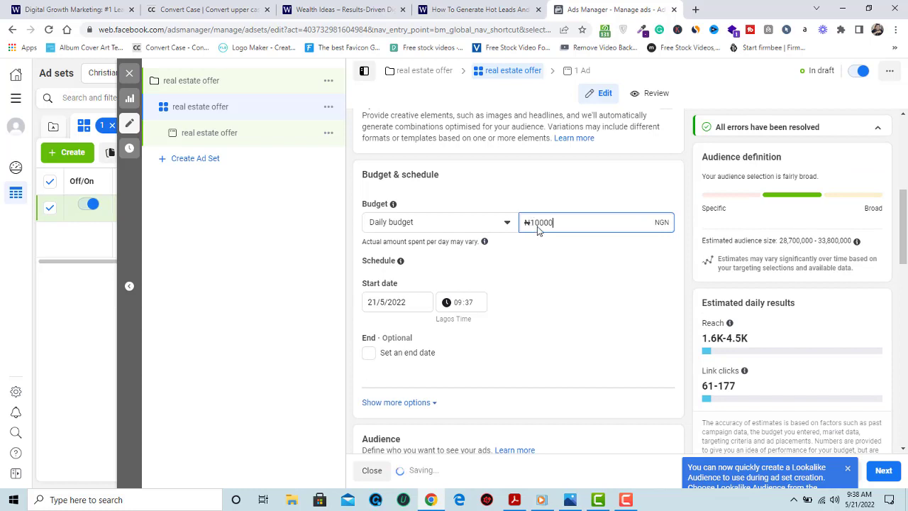
key(BackSpace)
key(BackSpace)
key(BackSpace)
key(BackSpace)
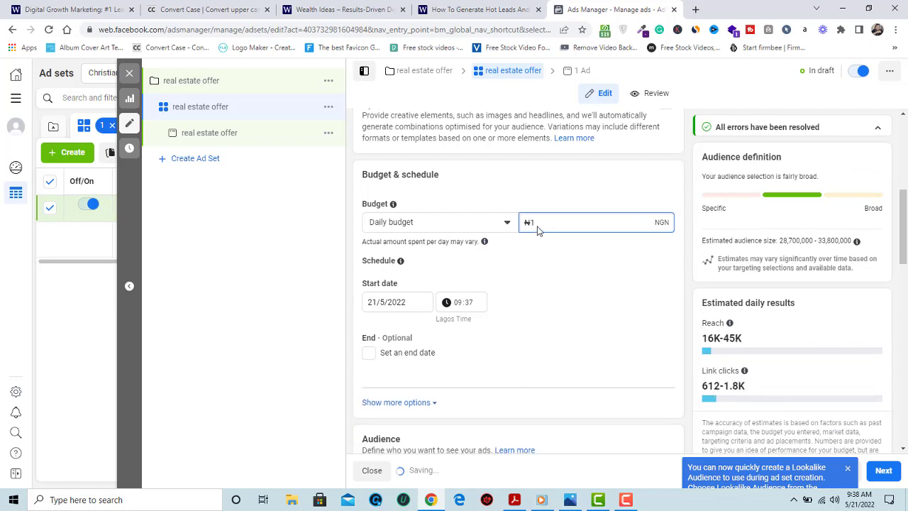
key(BackSpace)
text(5000)
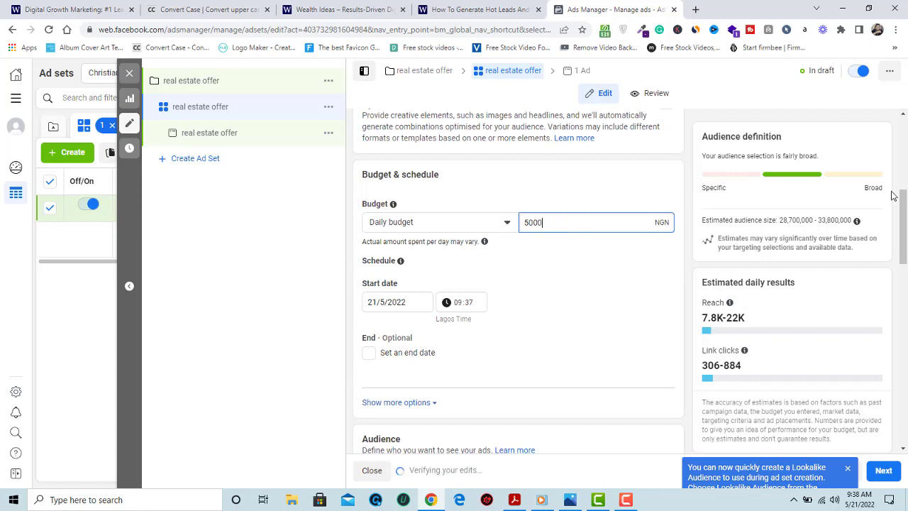
Step: Restrict location targeting to people living in Nigeria
drag(905, 216, 905, 297)
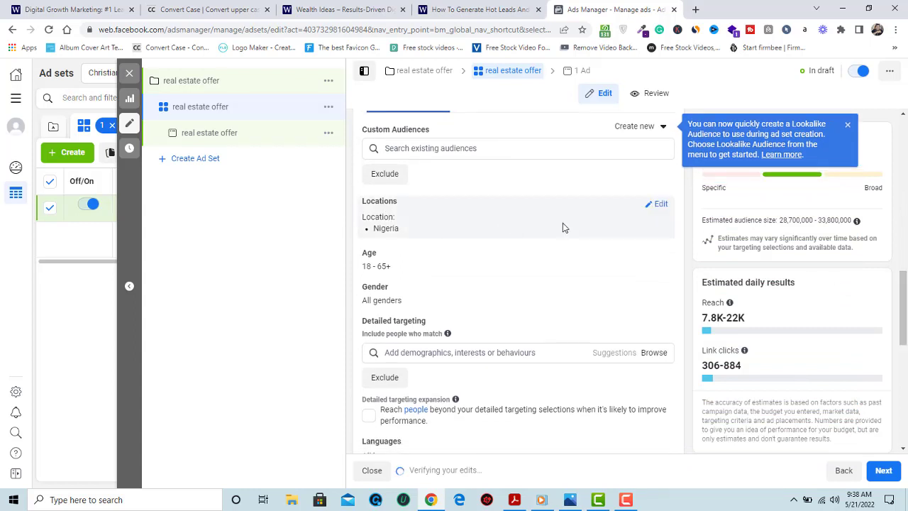
click(657, 205)
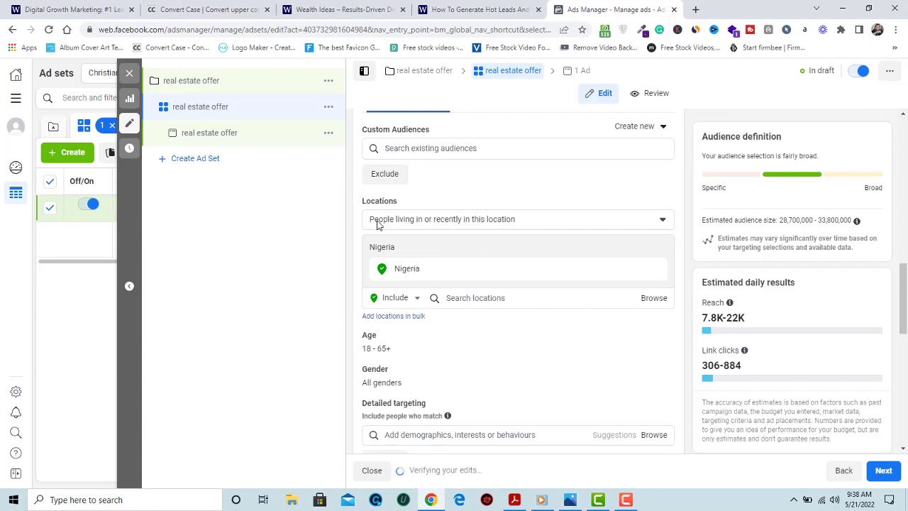
click(454, 221)
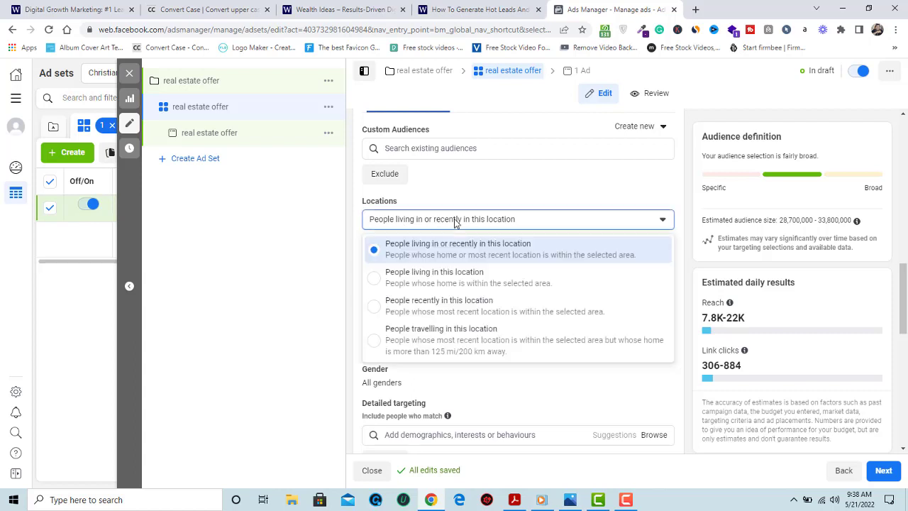
click(417, 284)
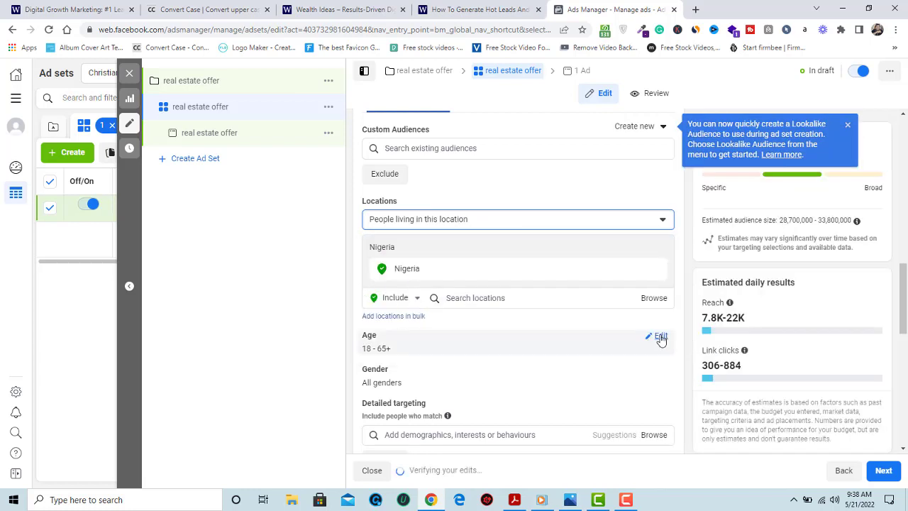
Step: Set the audience age range to 24 minimum and 60 maximum
click(659, 338)
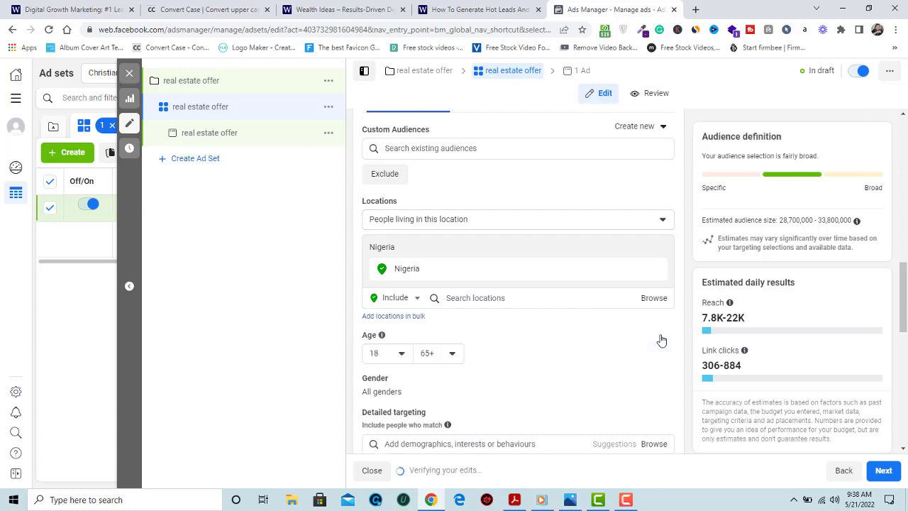
click(384, 358)
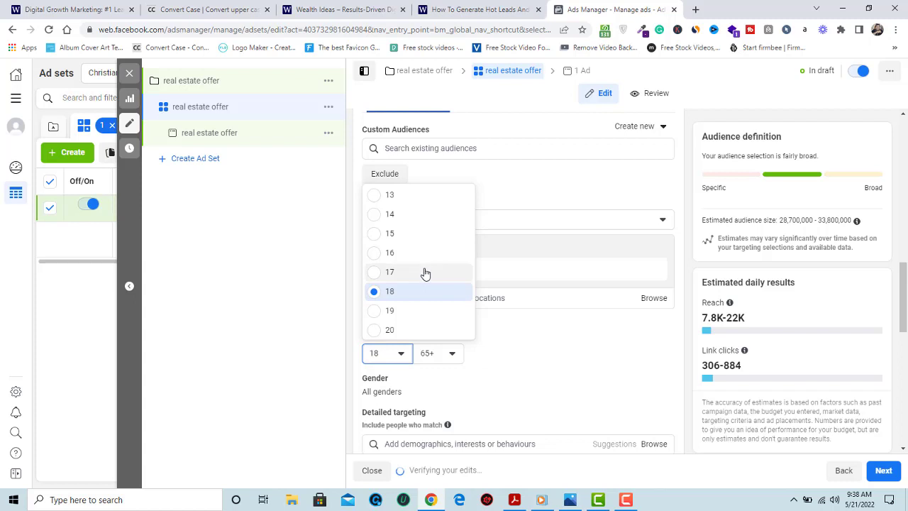
scroll(425, 273, down, 2)
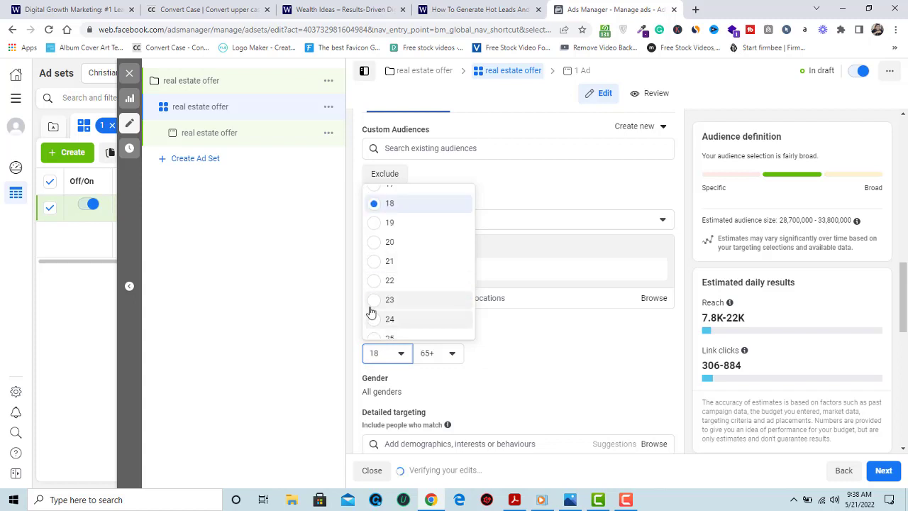
key(Return)
click(439, 353)
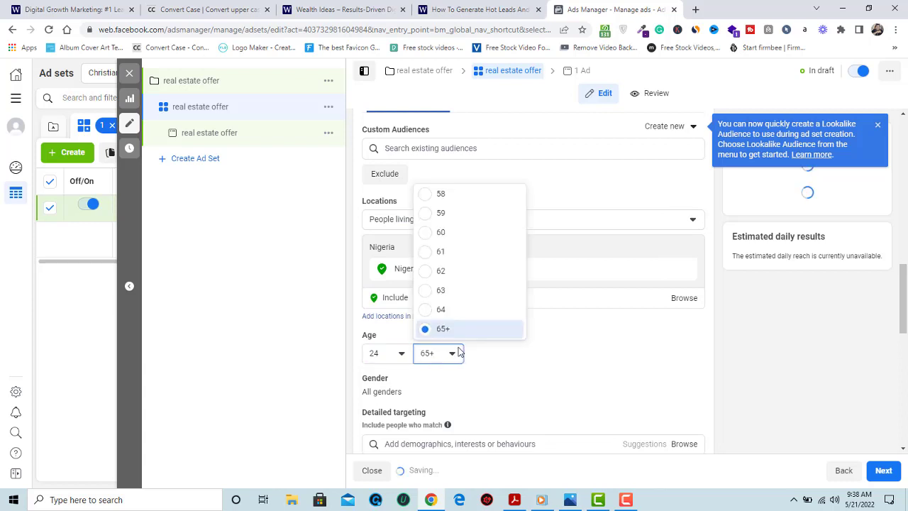
click(425, 237)
scroll(905, 304, down, 3)
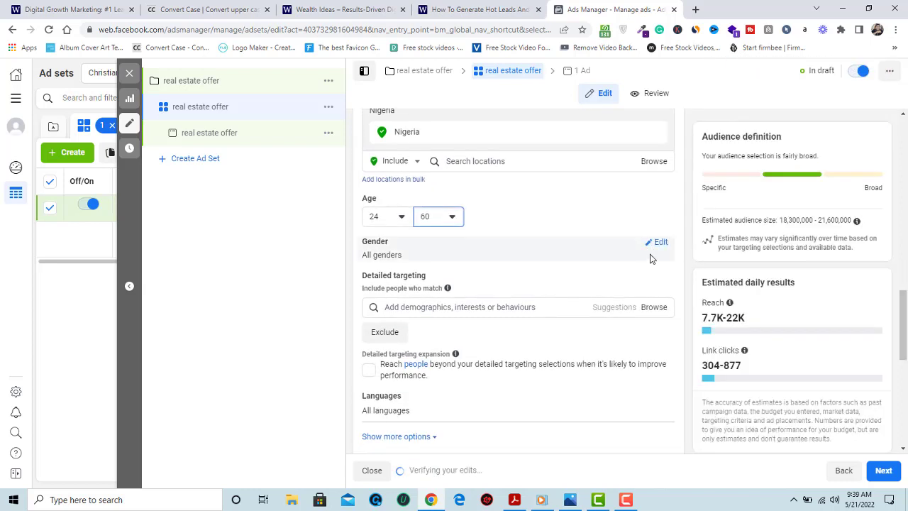
Step: Add the Property interest to detailed targeting and begin a Narrow audience group
click(659, 244)
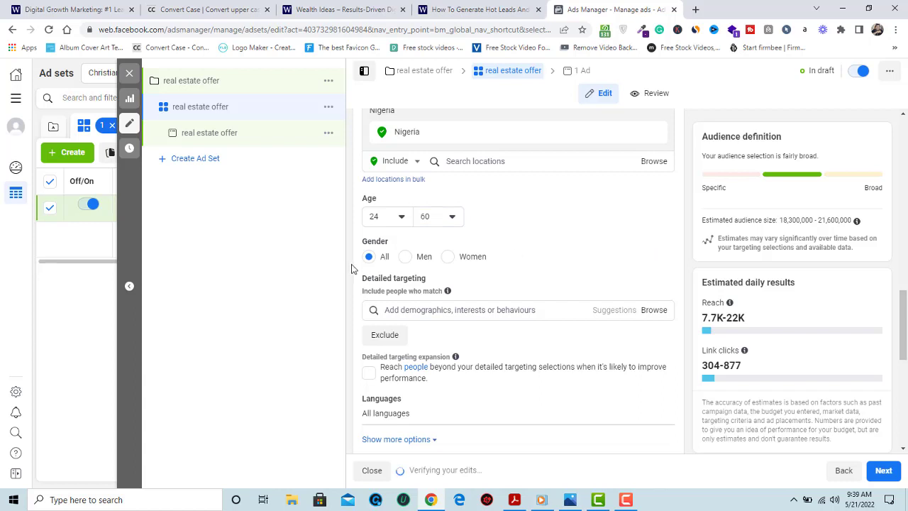
click(500, 308)
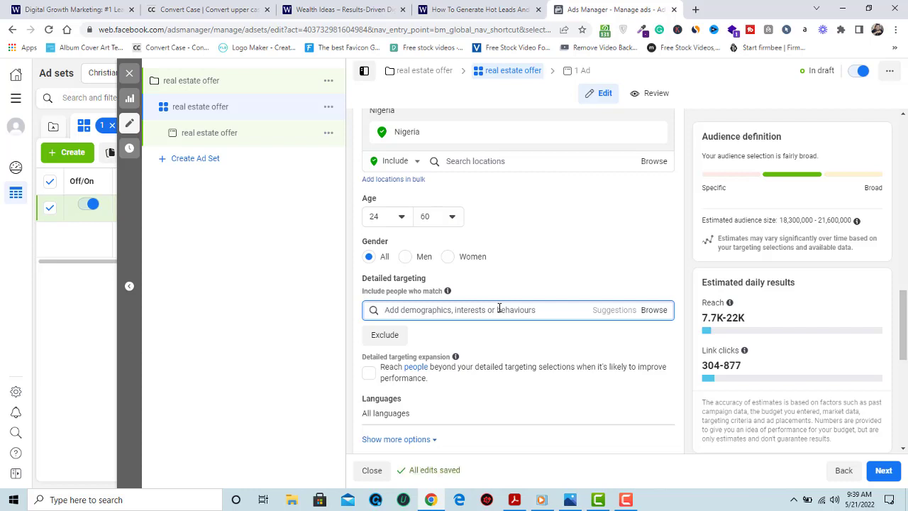
text(pl)
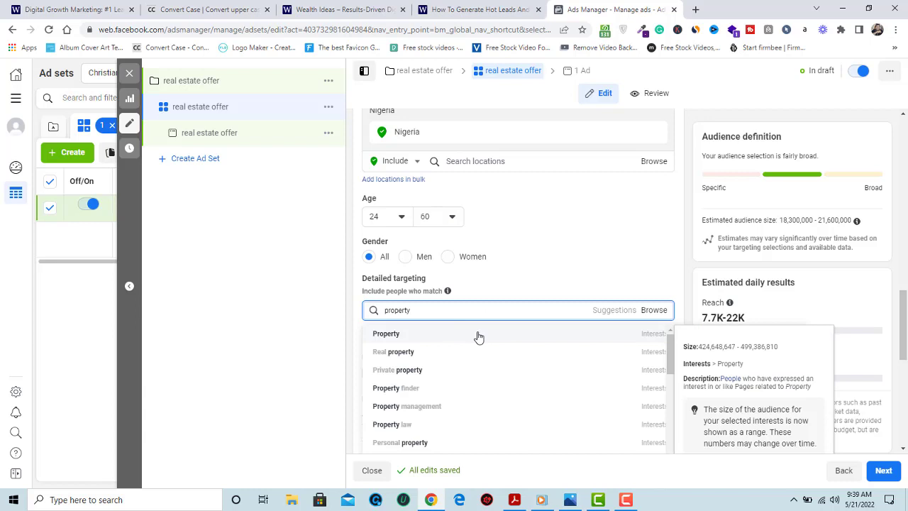
click(478, 335)
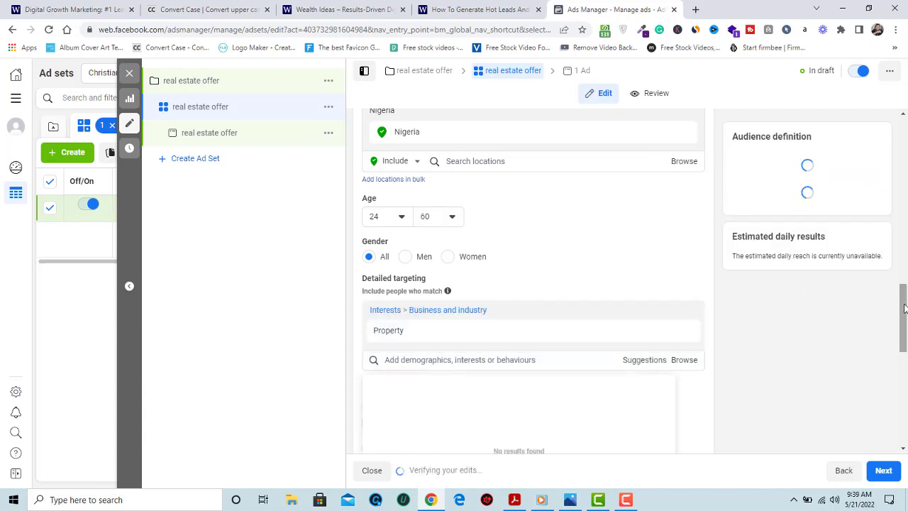
scroll(905, 310, down, 3)
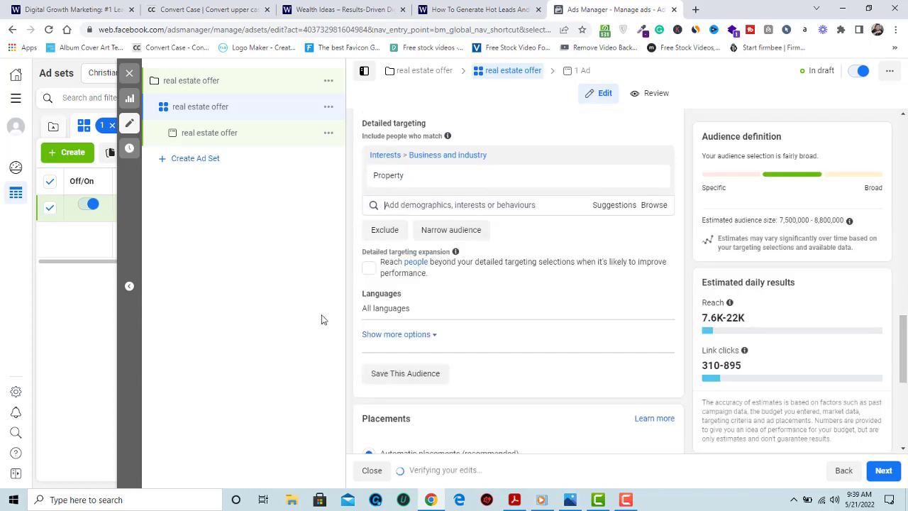
click(441, 234)
Step: Require the Real estate investing interest in the must-also-match group
click(436, 246)
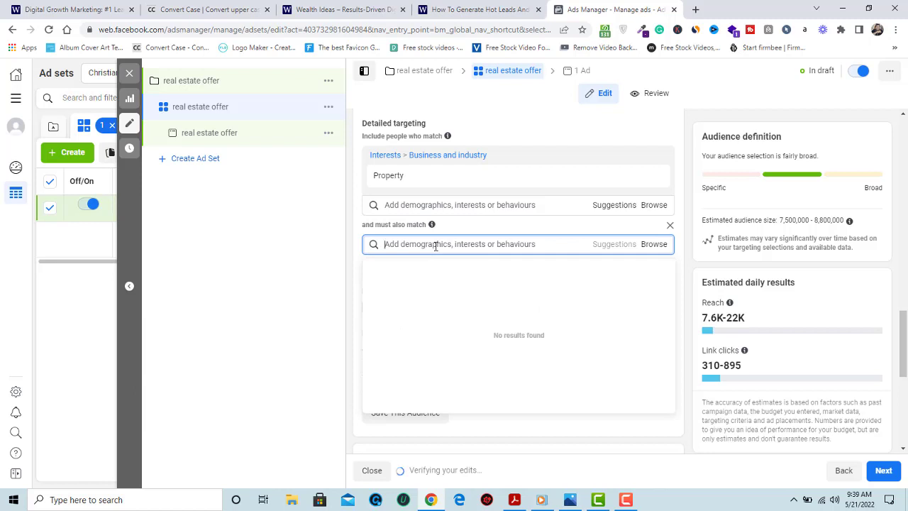
text(real estate investing)
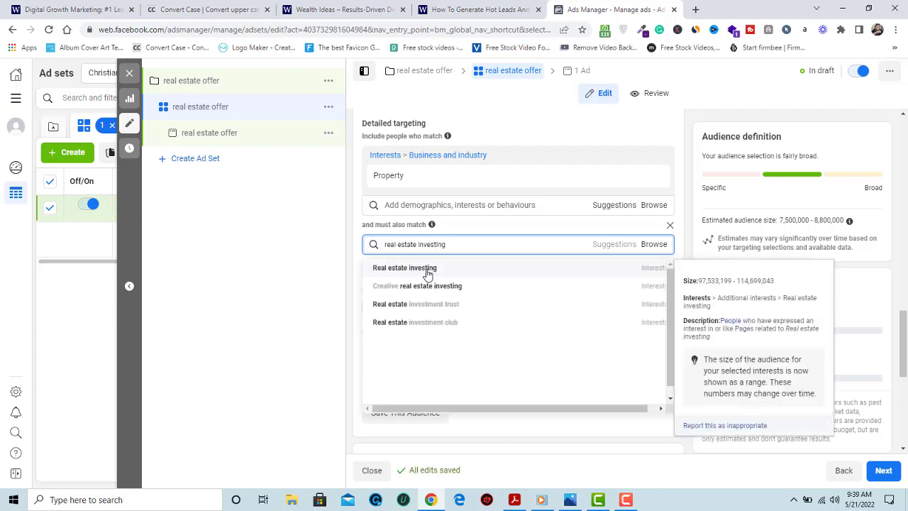
click(426, 269)
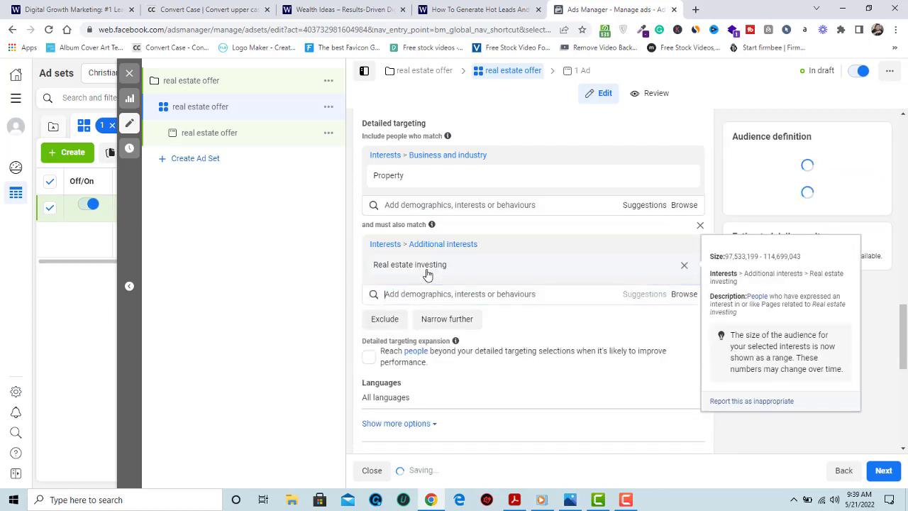
click(328, 317)
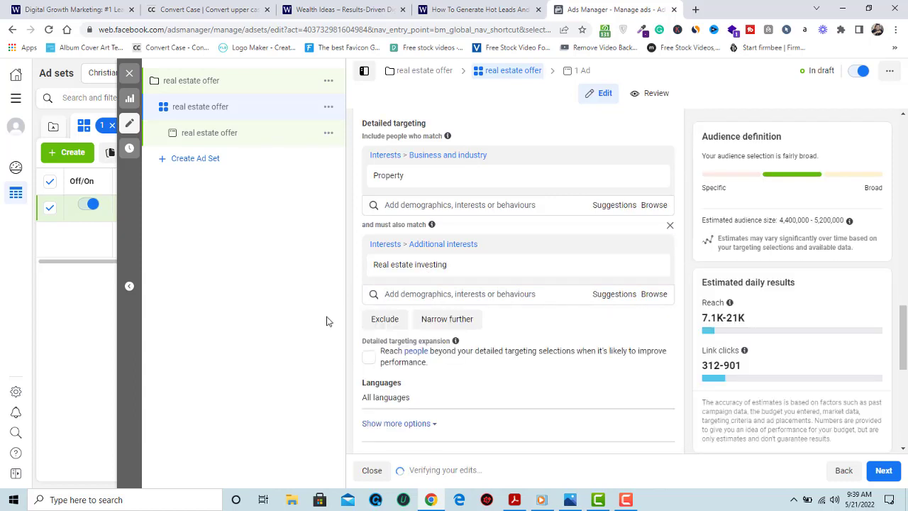
Step: Narrow further with a second group requiring Real estate development
click(438, 320)
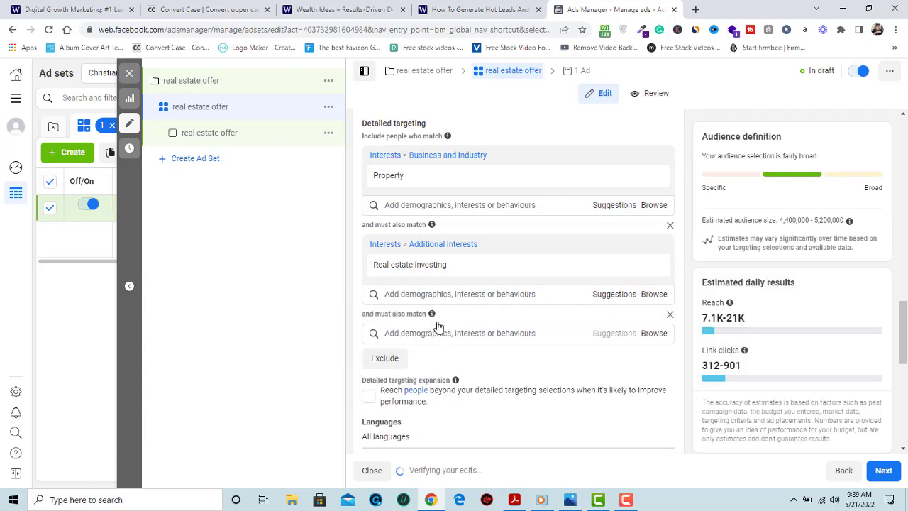
drag(904, 305, 904, 335)
click(497, 216)
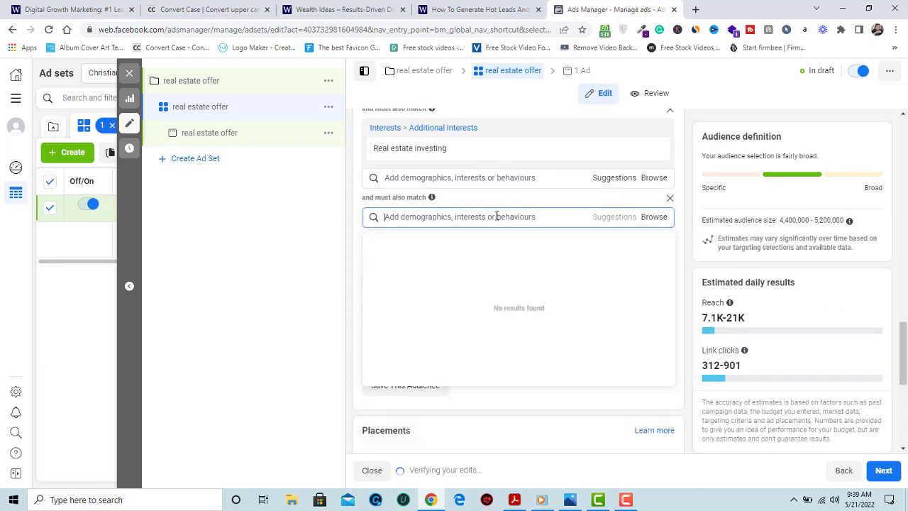
text(real estate develop)
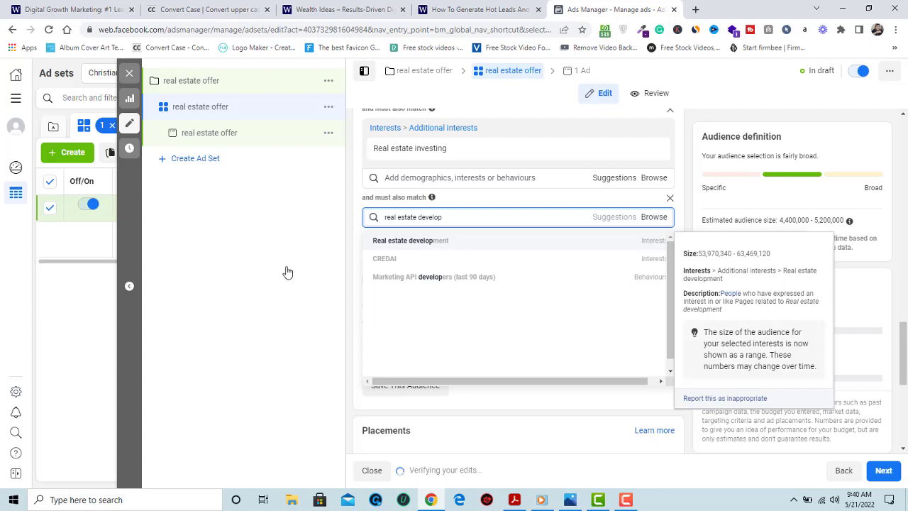
key(Return)
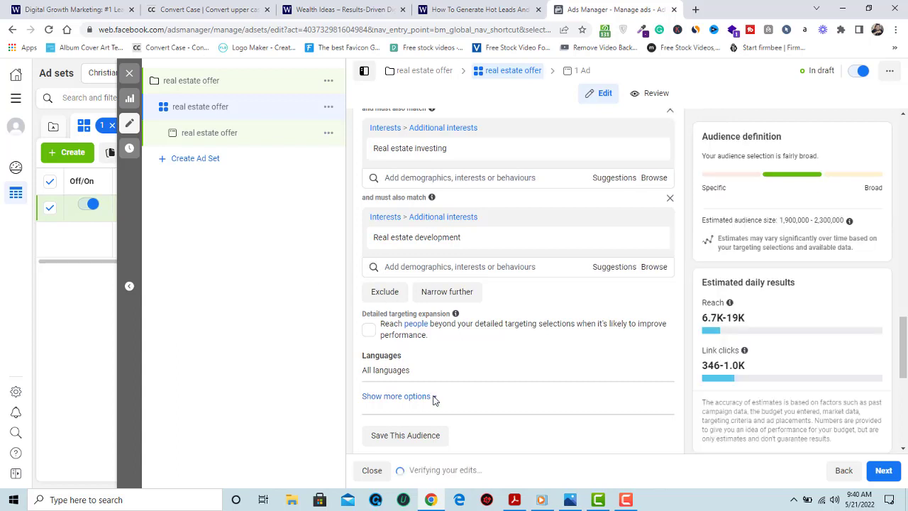
scroll(433, 401, down, 5)
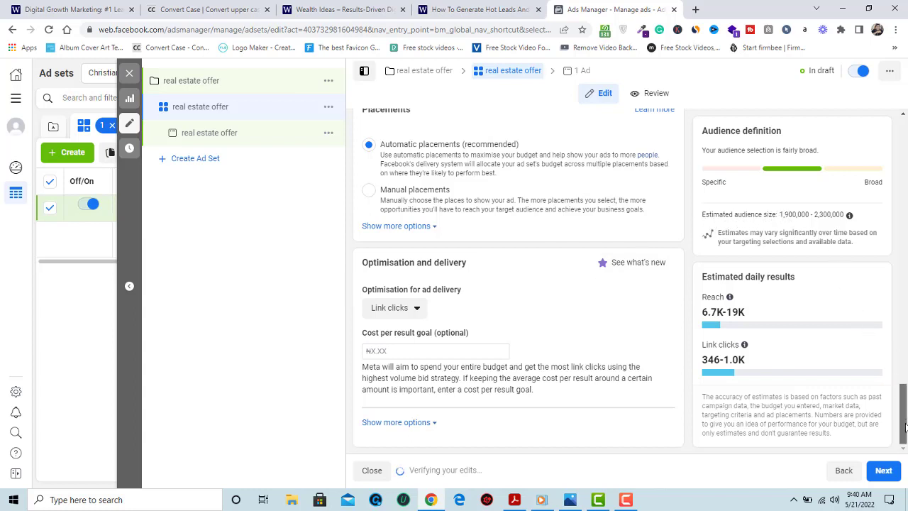
Step: Optimise ad delivery for Landing page views and show the extra charging options
click(412, 317)
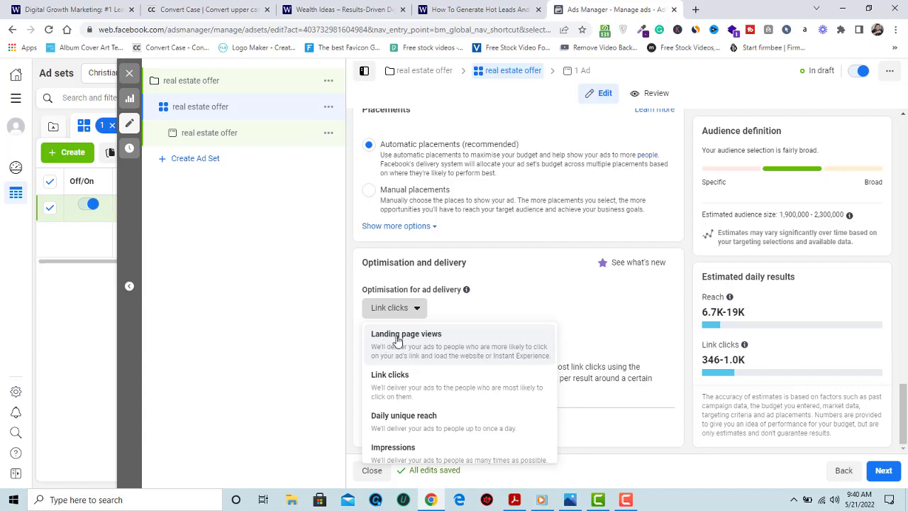
click(397, 339)
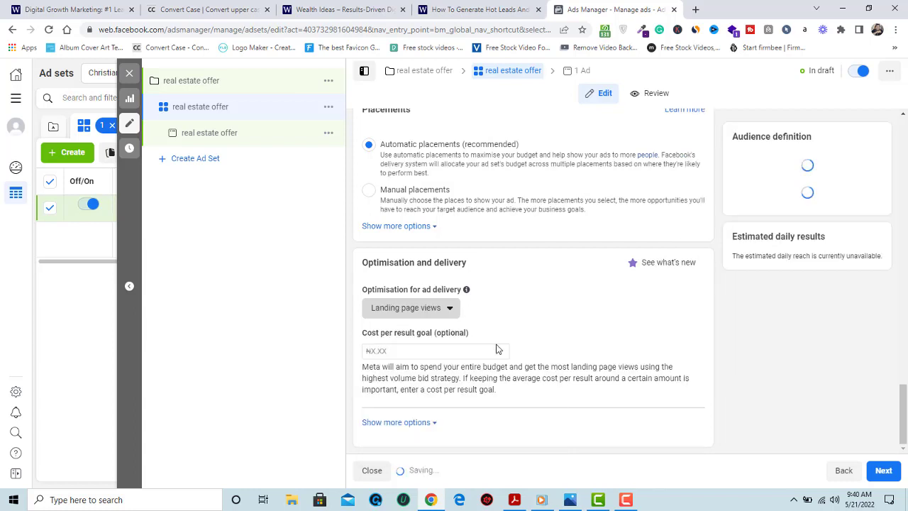
click(436, 424)
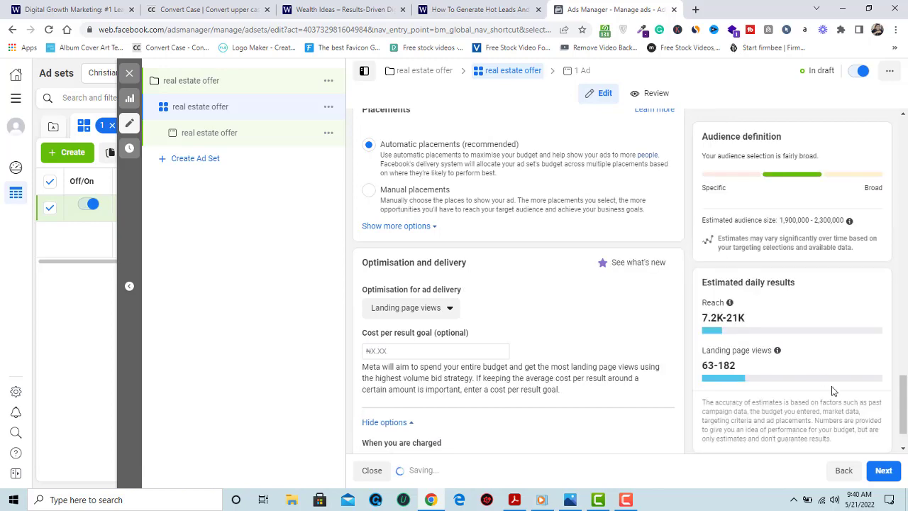
drag(904, 404, 904, 384)
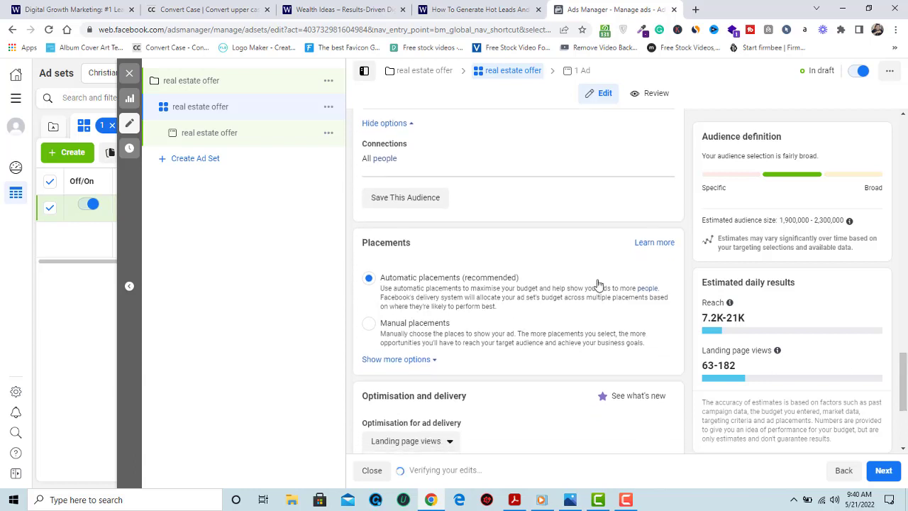
Step: Review manual placement platforms, revert to Automatic placements and finish the ad set
click(434, 361)
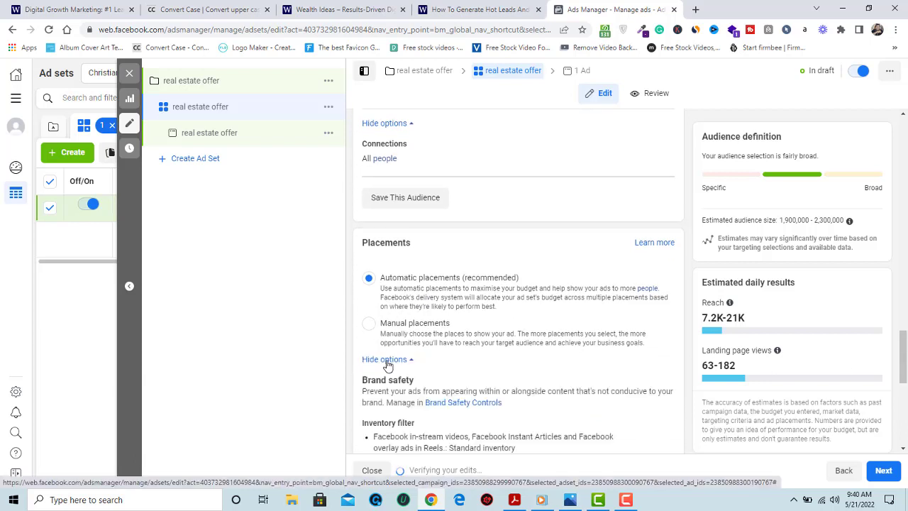
click(369, 329)
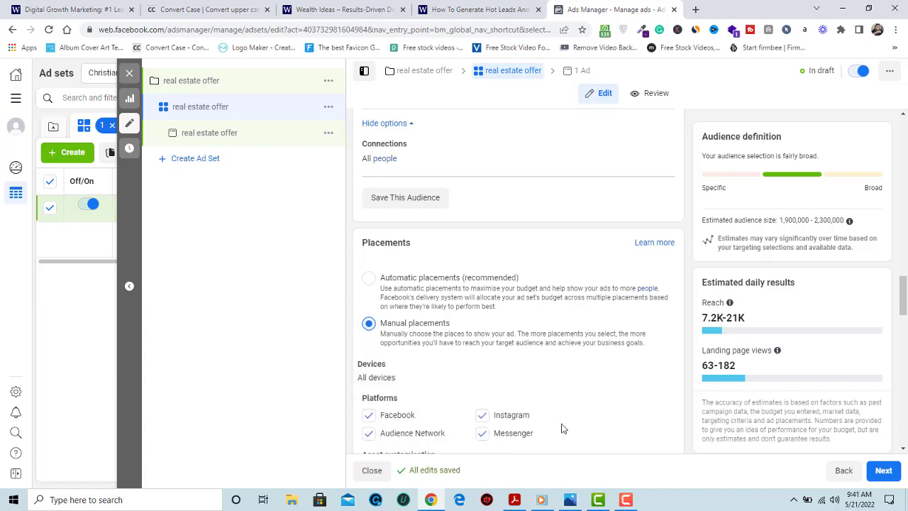
drag(905, 302, 905, 313)
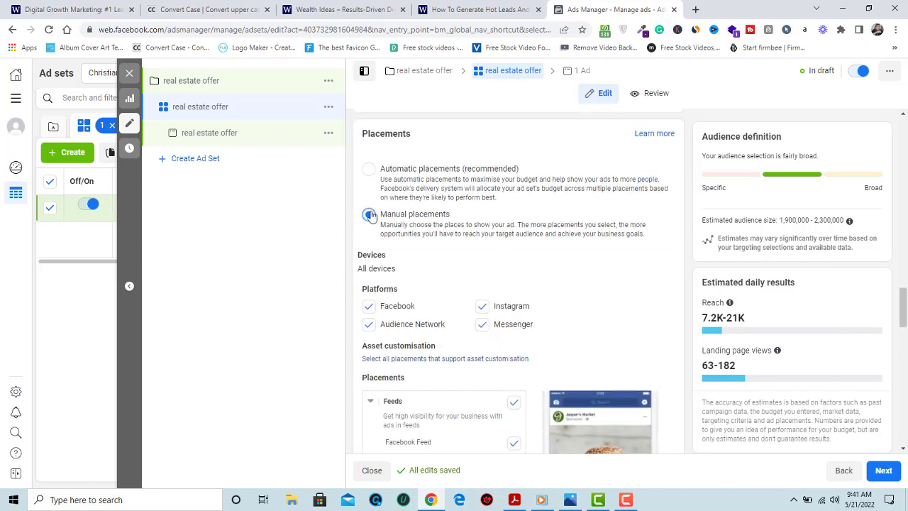
click(369, 170)
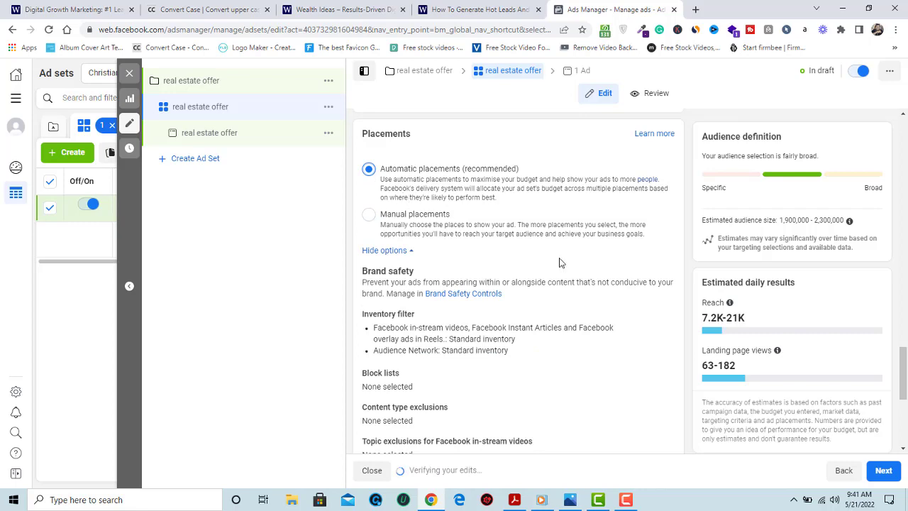
drag(905, 370, 906, 417)
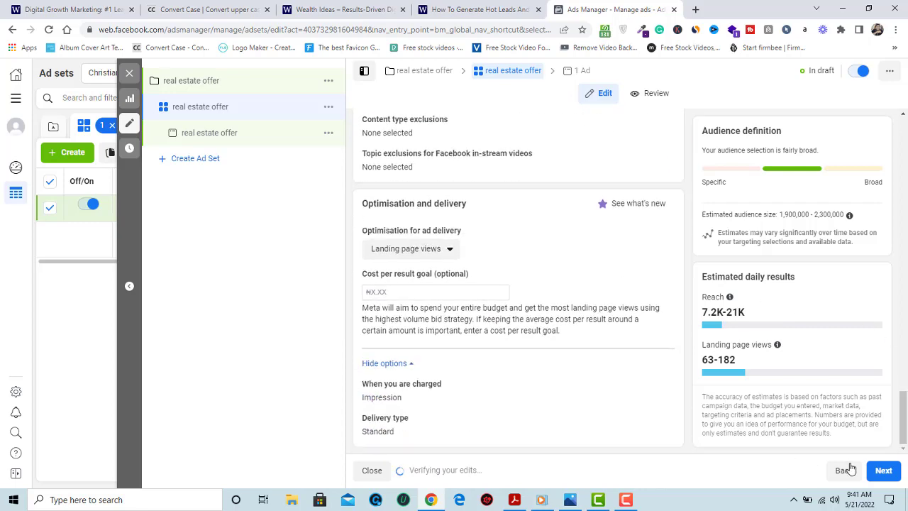
click(880, 474)
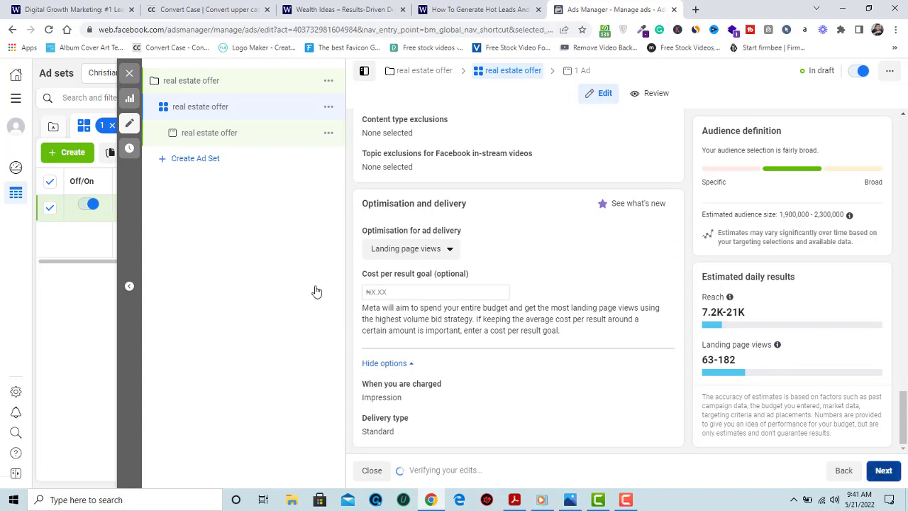
Step: Go to the 'real estate offer' ad level and scroll down to its Ad creative section
click(883, 470)
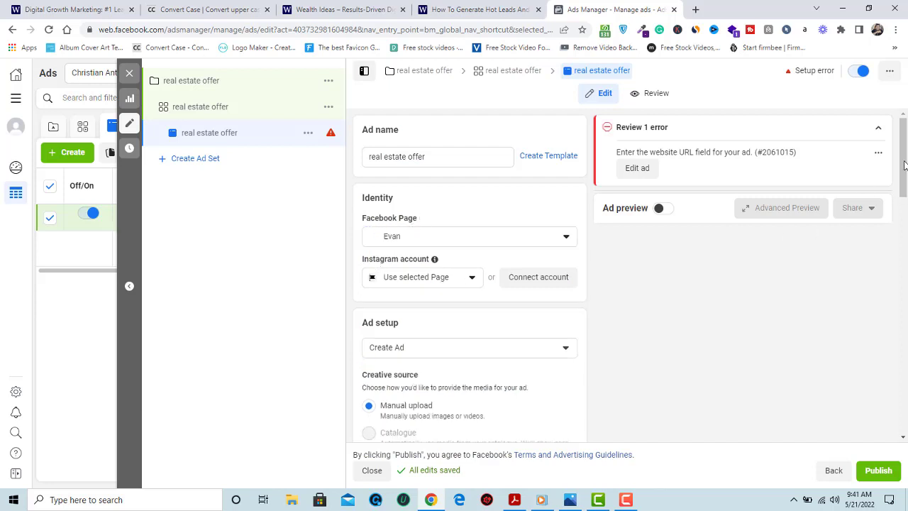
drag(904, 193, 905, 217)
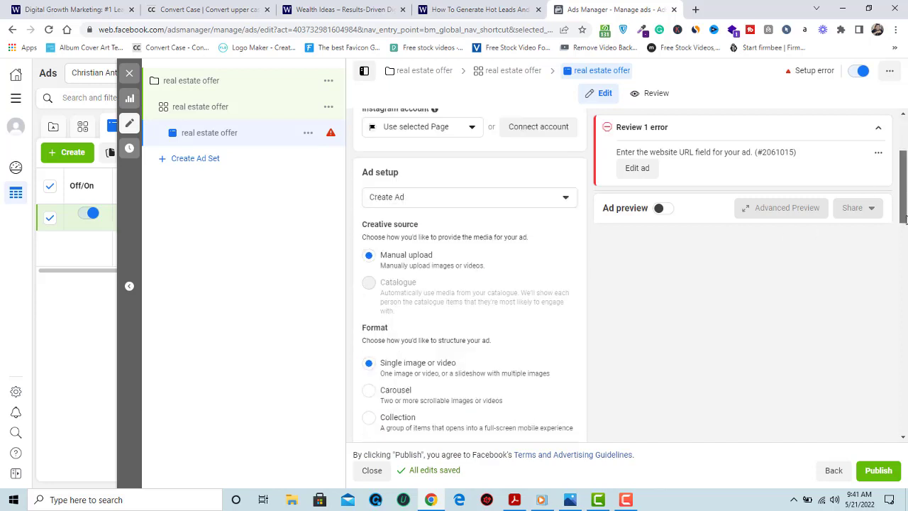
scroll(905, 219, down, 2)
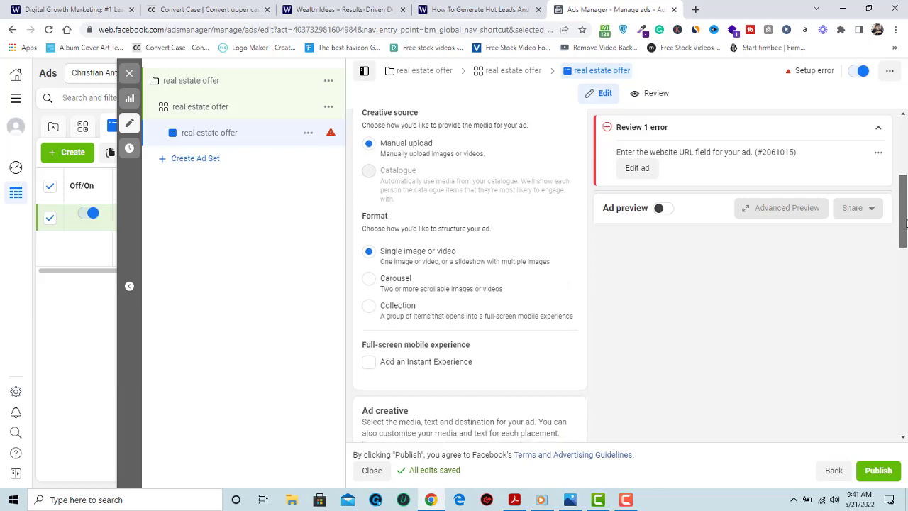
drag(905, 223, 904, 246)
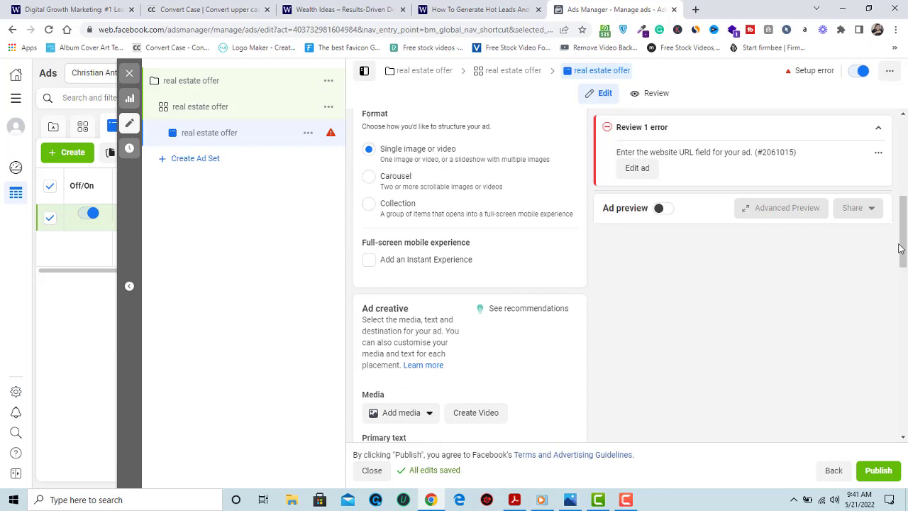
drag(904, 252, 904, 312)
click(426, 192)
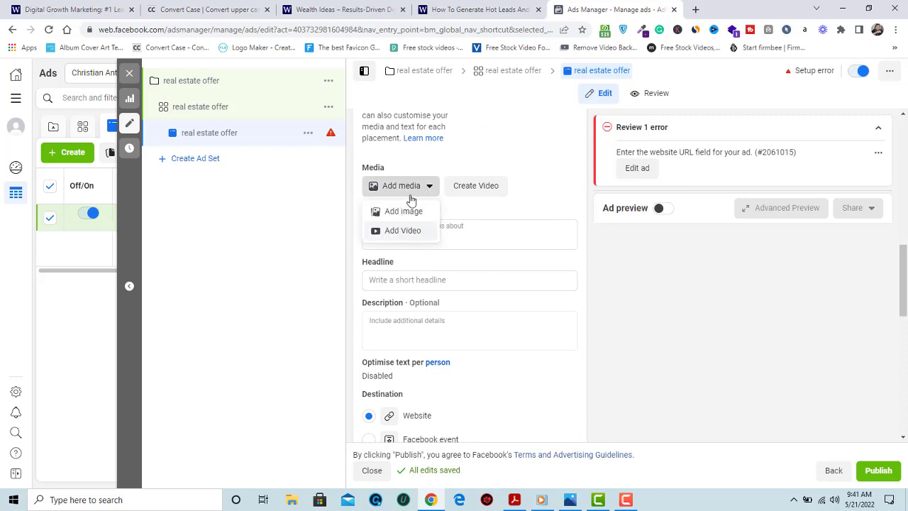
click(423, 184)
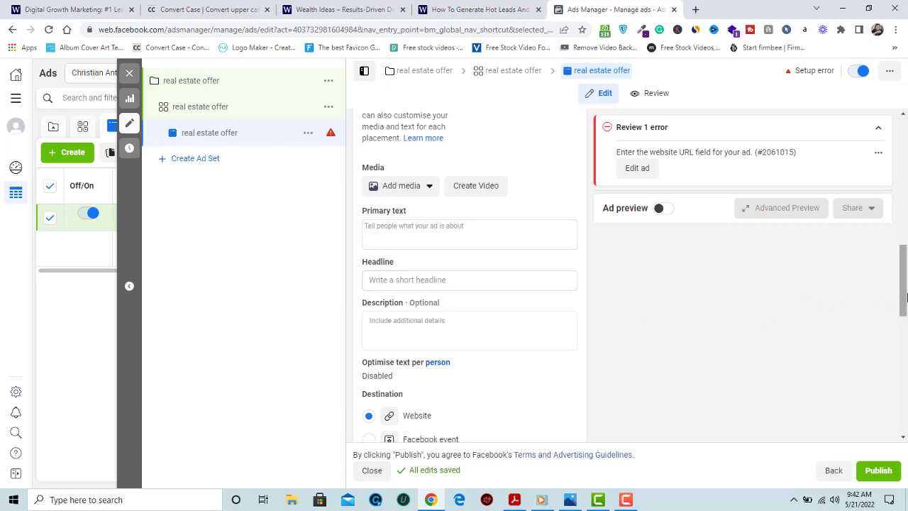
drag(905, 298, 905, 321)
click(393, 174)
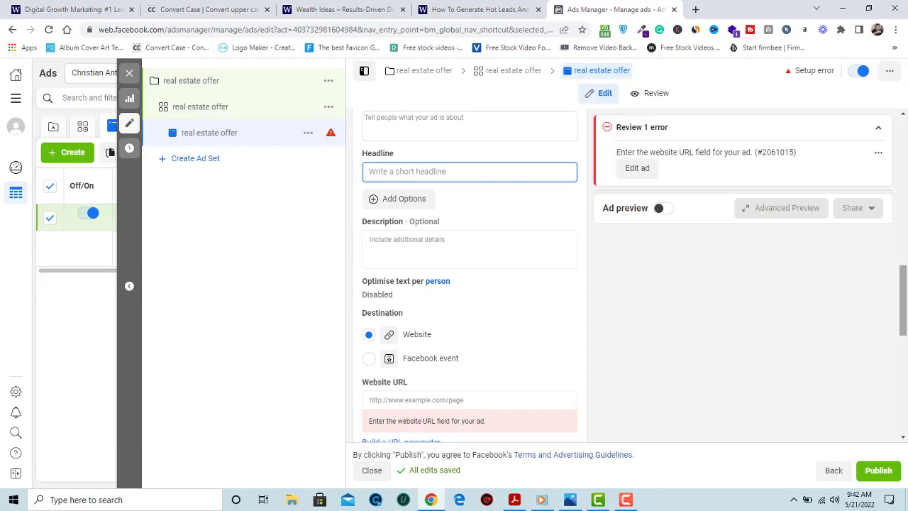
drag(906, 297, 906, 329)
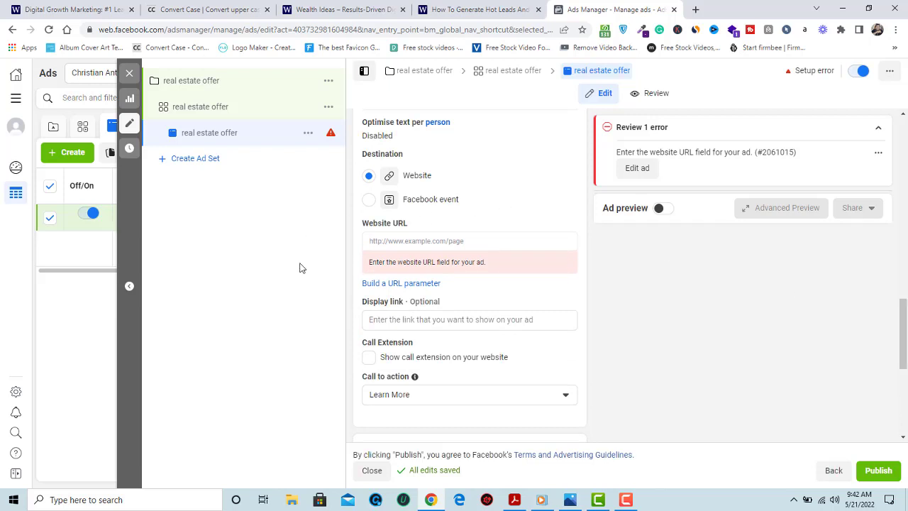
click(382, 244)
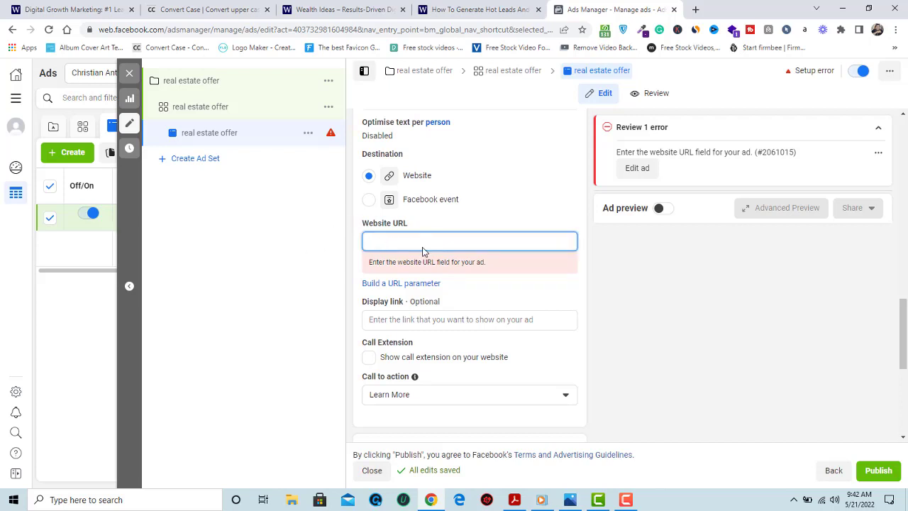
click(394, 397)
click(394, 400)
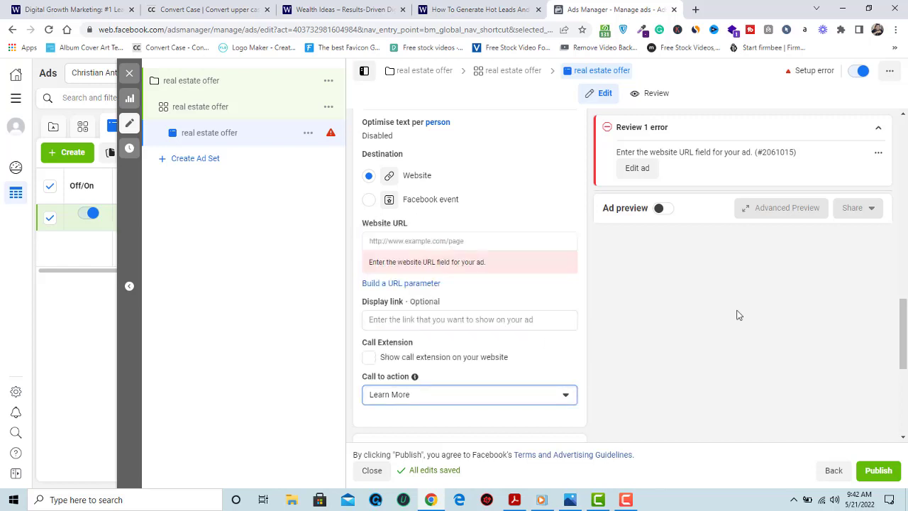
scroll(905, 320, down, 4)
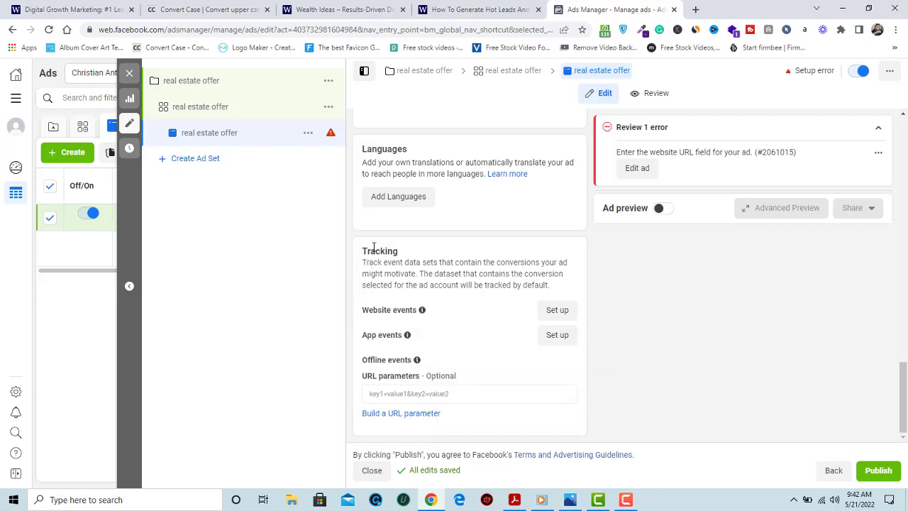
mouse_move(424, 312)
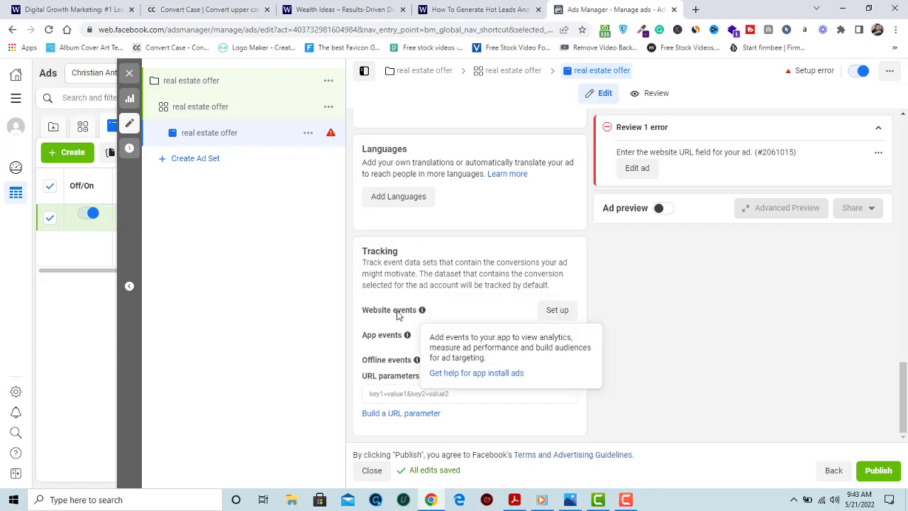
click(626, 499)
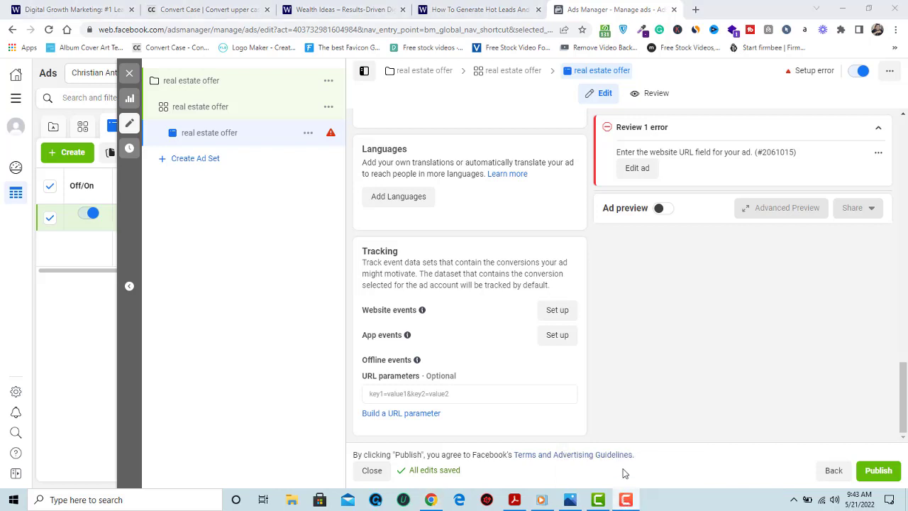
mouse_move(625, 501)
mouse_move(626, 502)
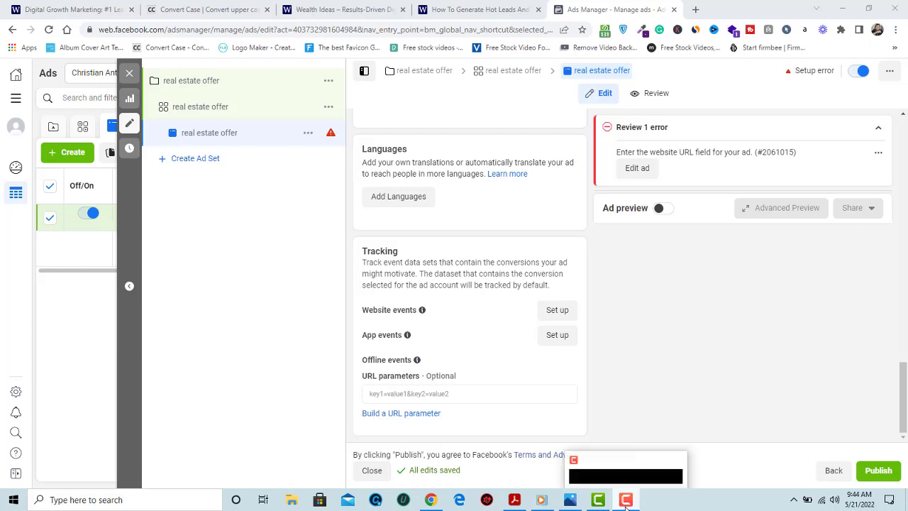